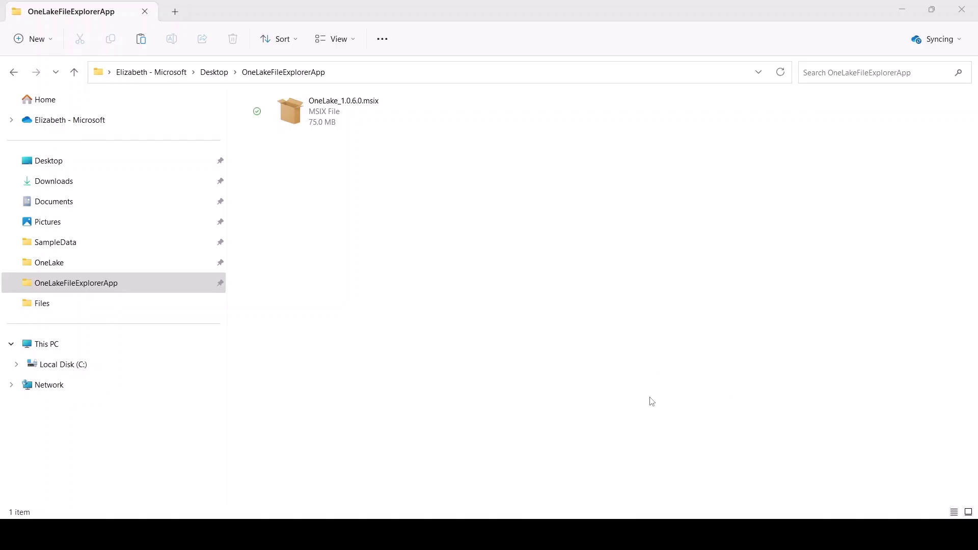
# Step: Install OneLake FileExplorer 1.0.6.0 from OneLake_1.0.6.0.msix with 'Launch when ready' checked
pyautogui.doubleClick(288, 115)
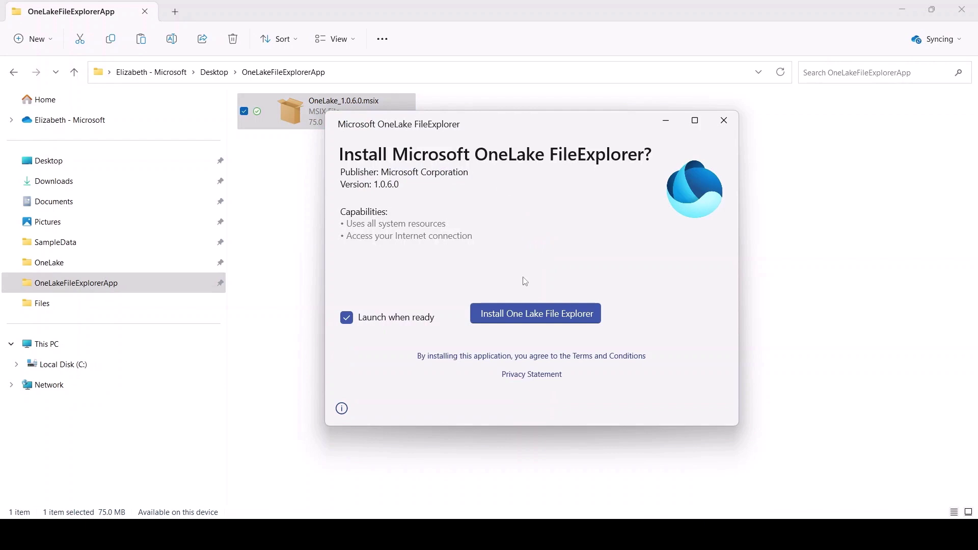
pyautogui.click(520, 314)
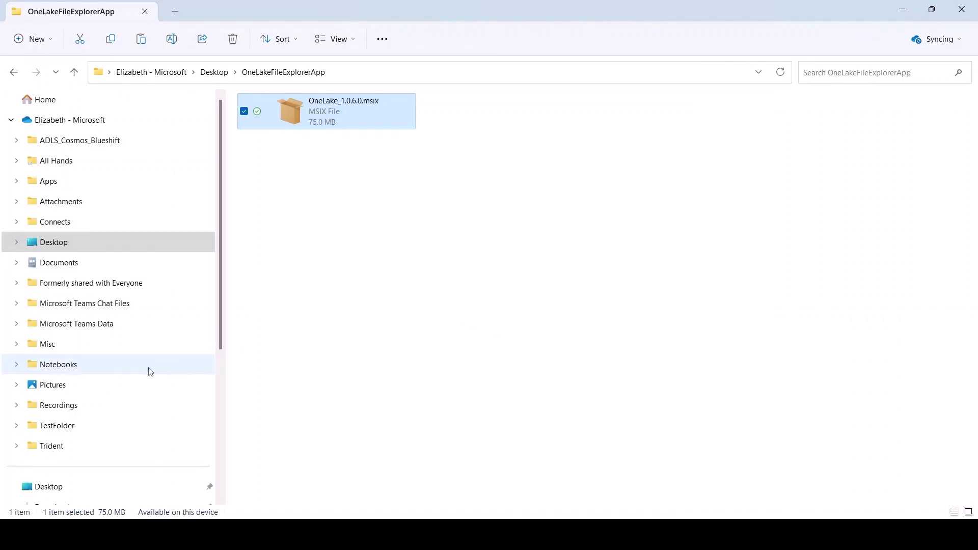
# Step: Browse OneLake to eloldagPremium > OneLakeFileExplorerDemo.Lakehouse > Files
pyautogui.scroll(-4, 149, 372)
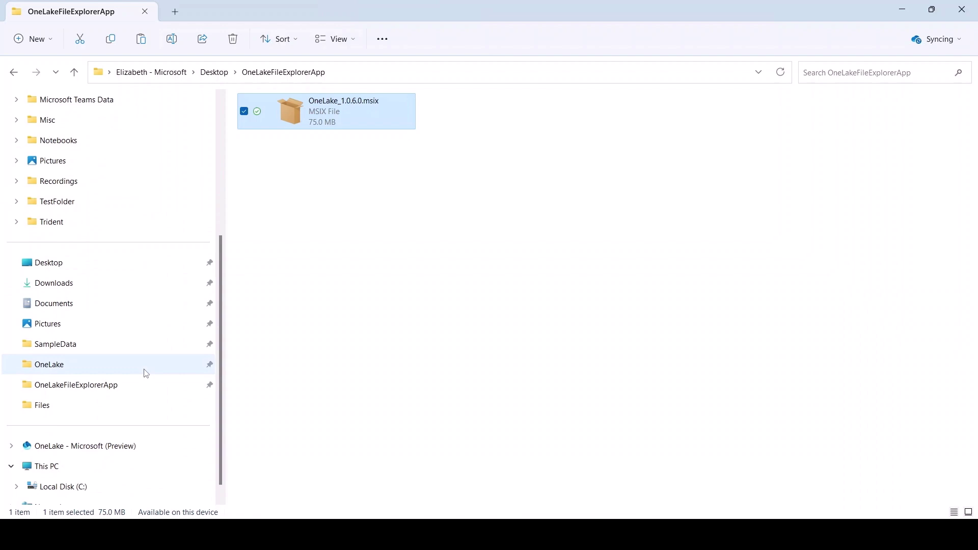
pyautogui.click(11, 446)
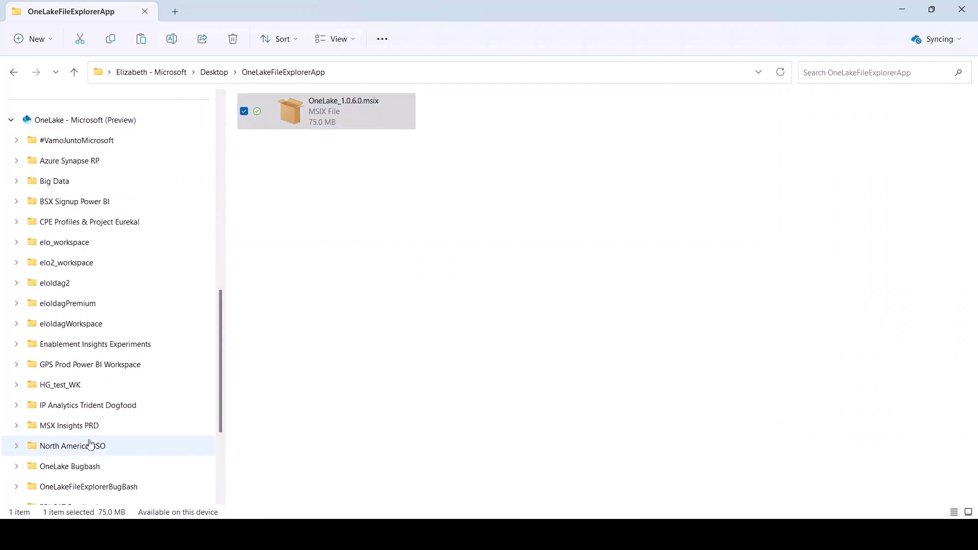
pyautogui.click(49, 308)
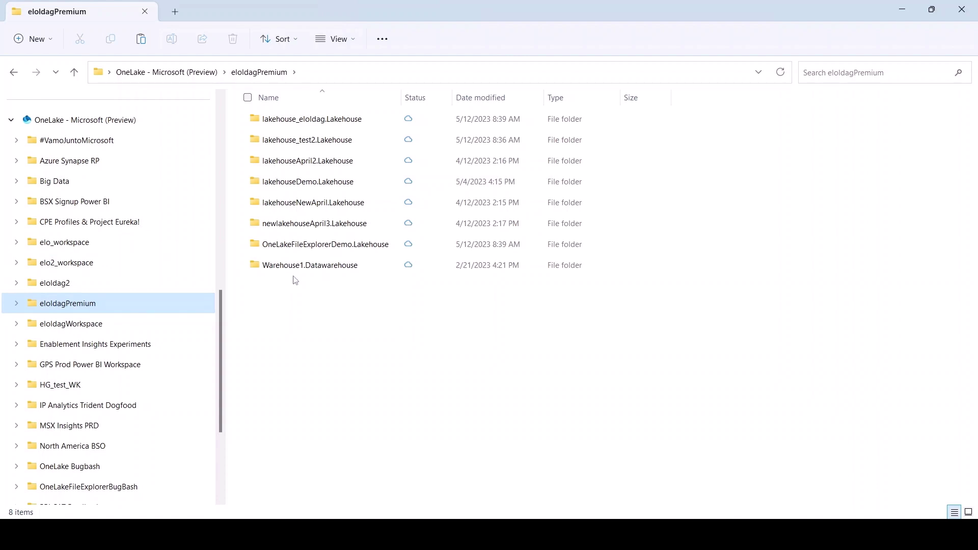
pyautogui.click(291, 245)
pyautogui.doubleClick(293, 245)
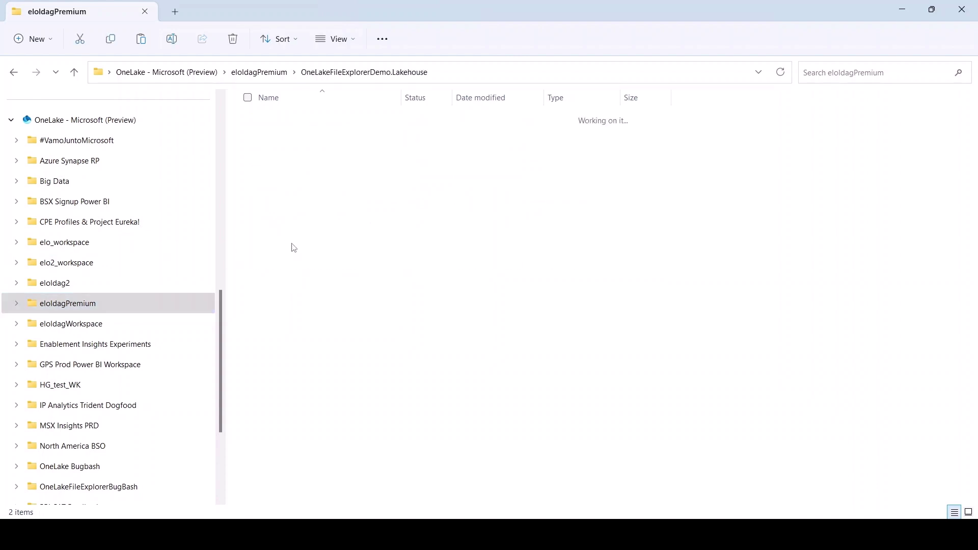
pyautogui.click(276, 121)
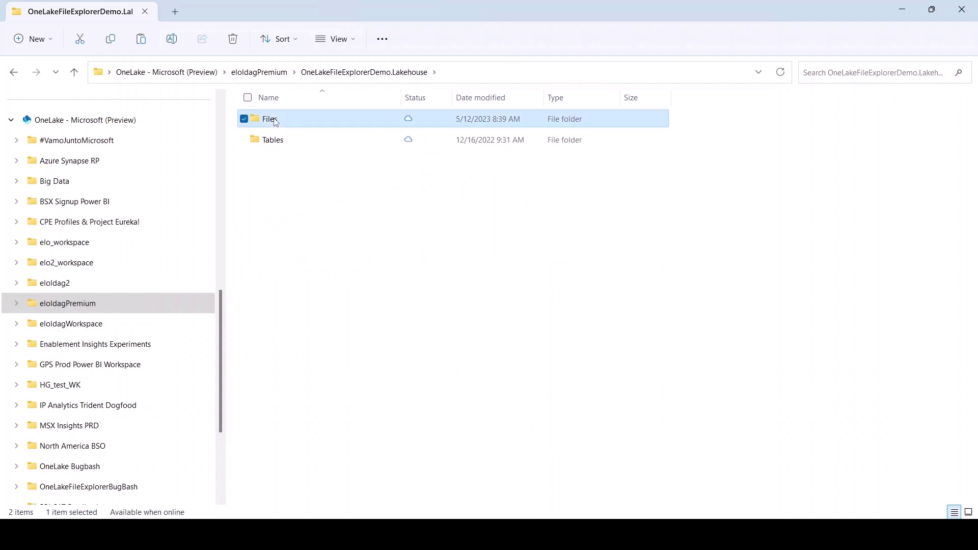
pyautogui.doubleClick(276, 121)
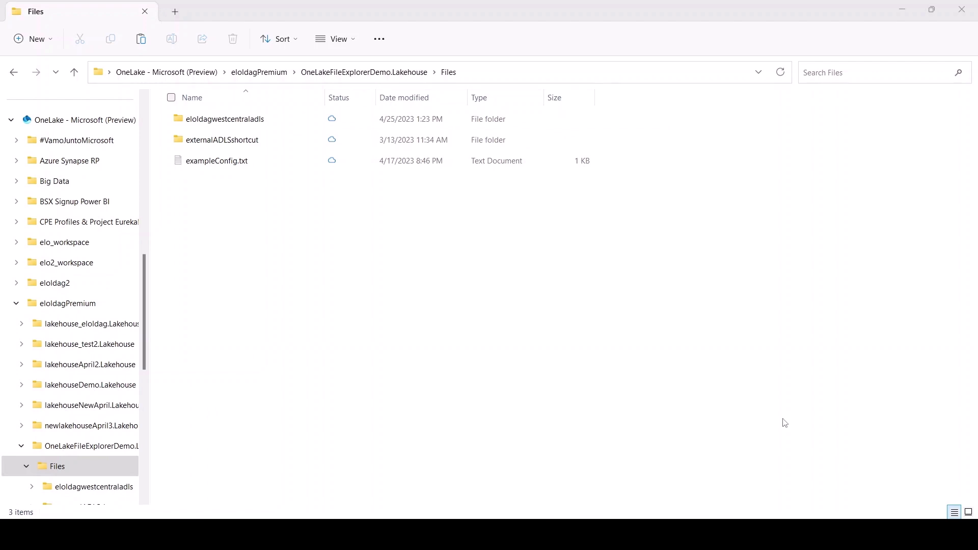
# Step: Add a folder named NYCTaxiData to Files using the context menu's New > Folder
pyautogui.rightClick(208, 203)
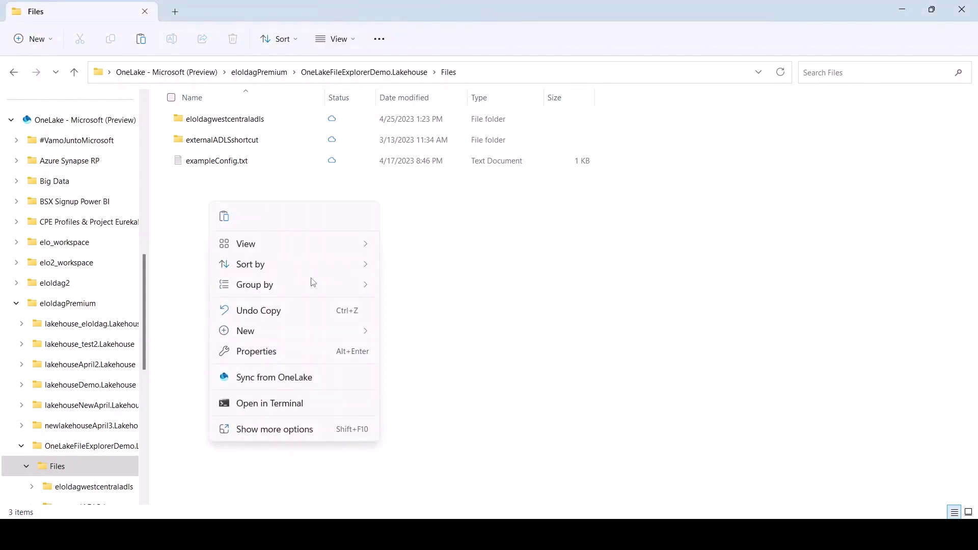
pyautogui.moveTo(310, 332)
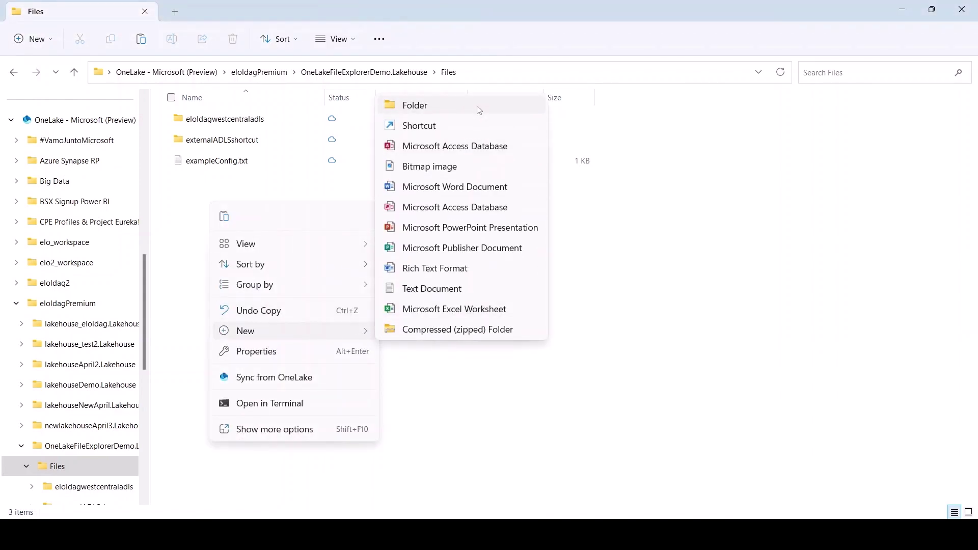
pyautogui.click(480, 110)
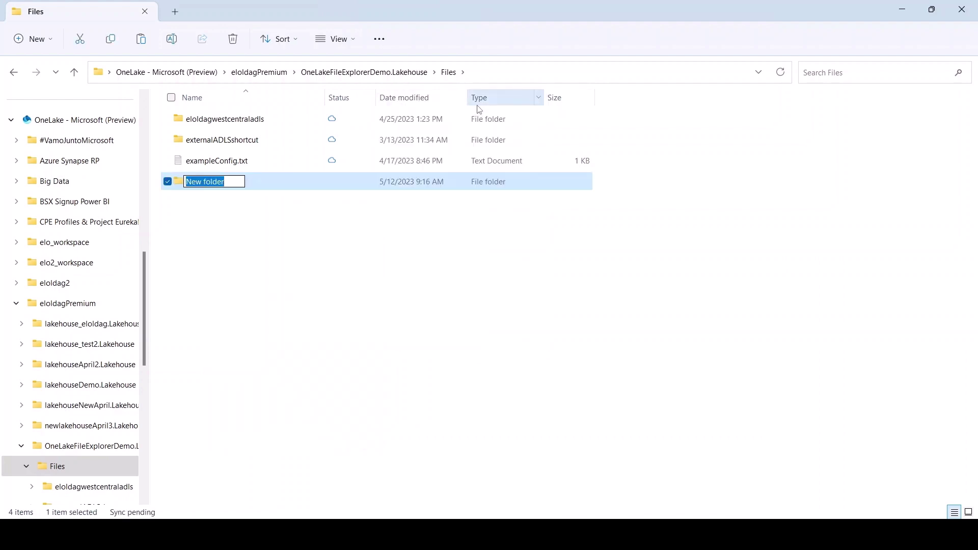
pyautogui.write('NYCT')
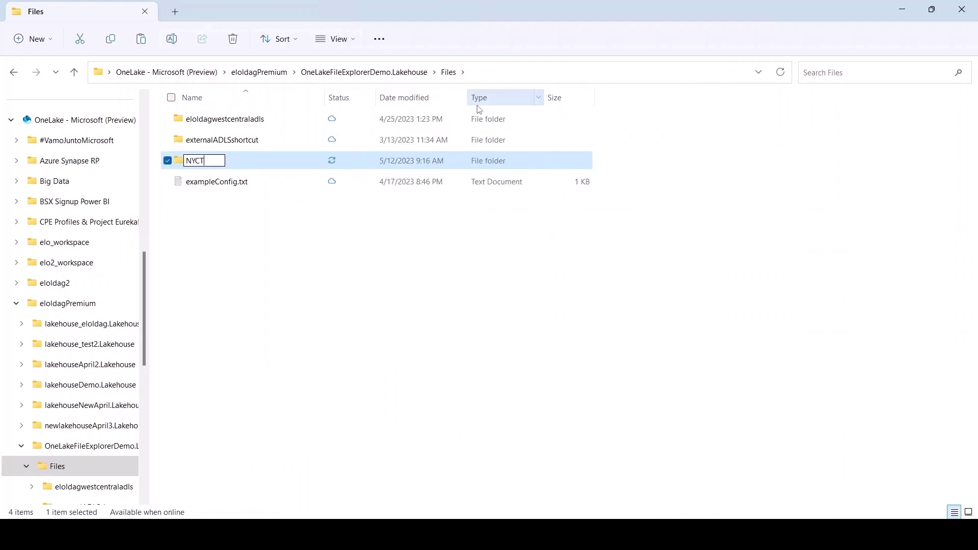
pyautogui.write('axiData')
pyautogui.press('Return')
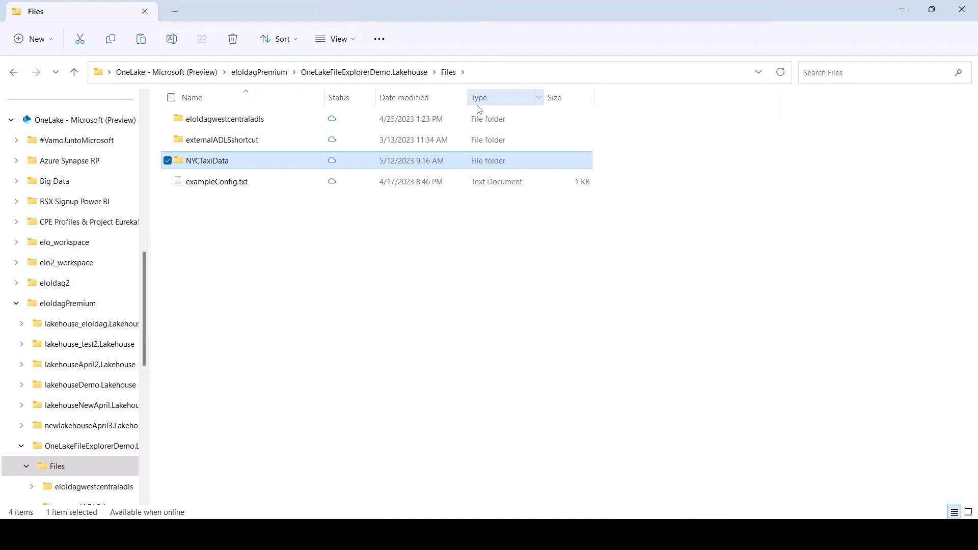
# Step: Snap File Explorer left and refresh the OneLakeFileExplorerDemo lakehouse page in Fabric
pyautogui.press('super+Left')
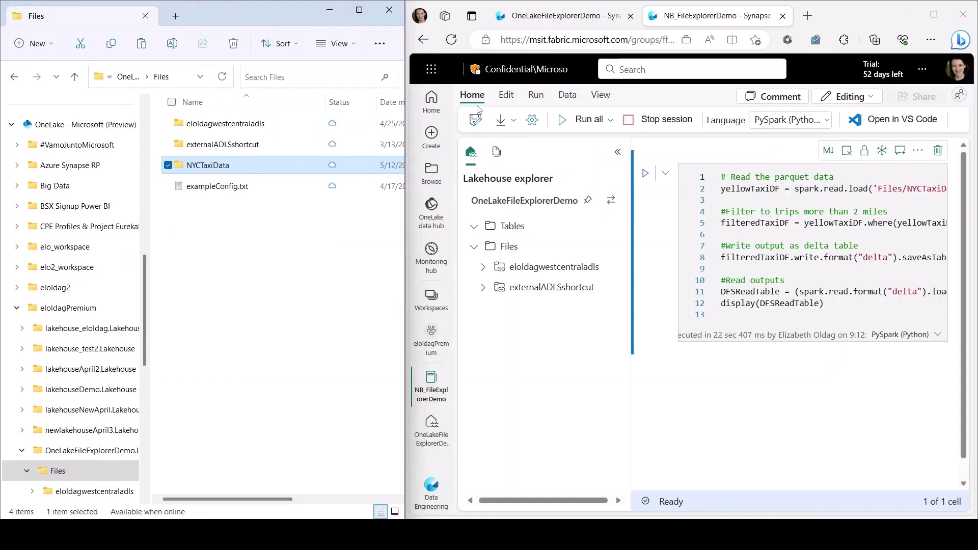
pyautogui.click(549, 20)
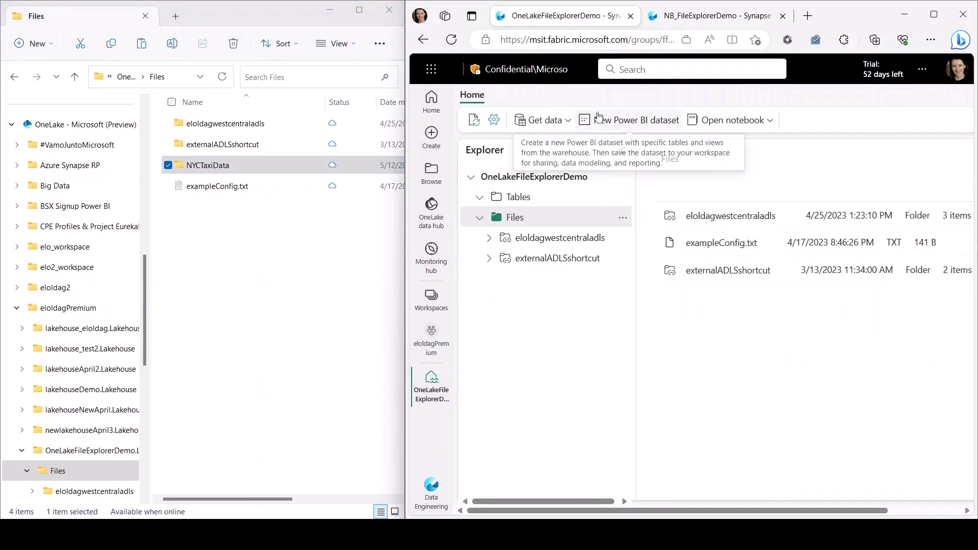
pyautogui.click(475, 125)
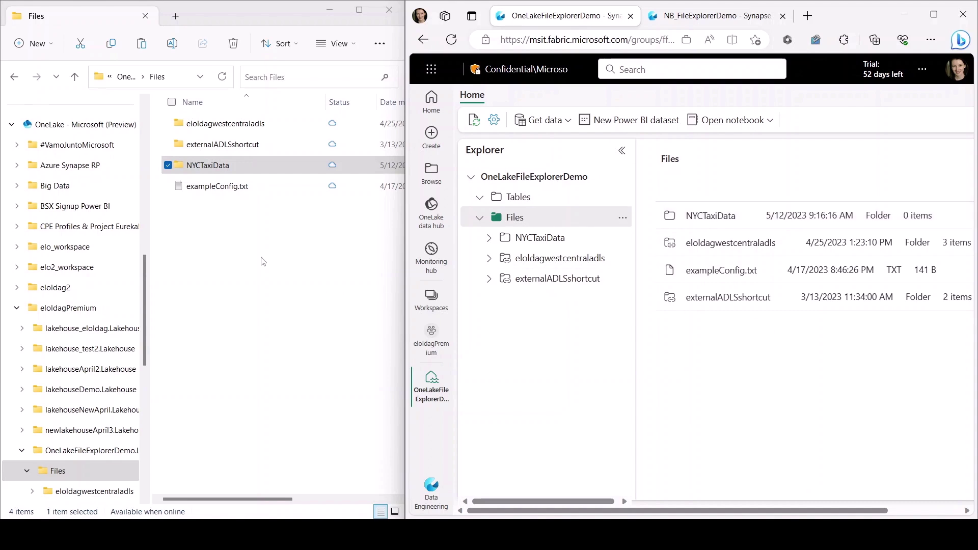
# Step: Select NYCTripSmall.parquet in the SampleData folder
pyautogui.click(197, 233)
pyautogui.click(196, 233)
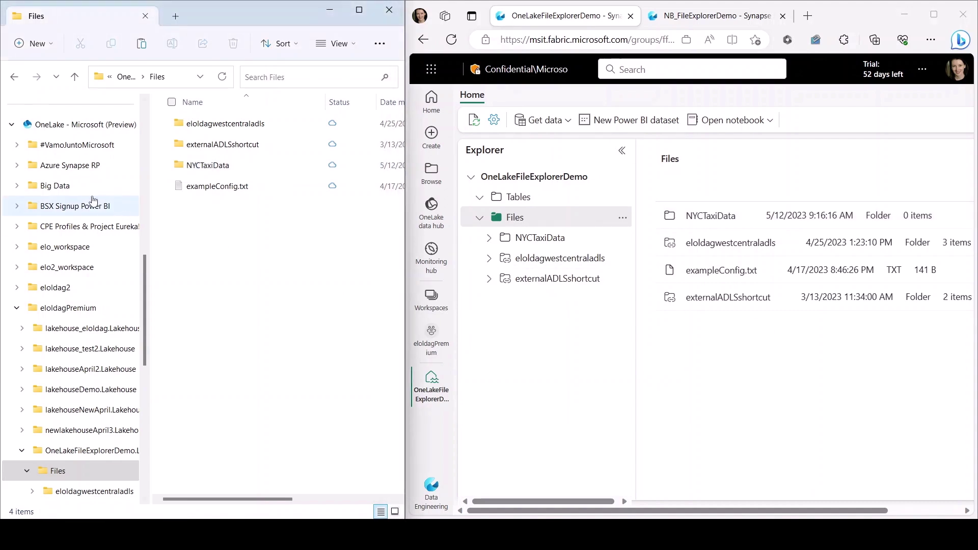
pyautogui.scroll(3, 89, 198)
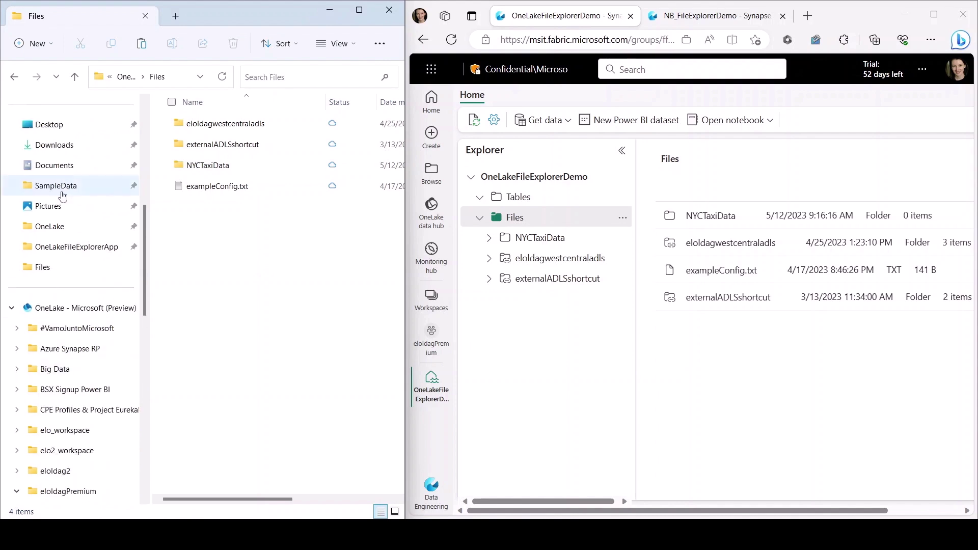
pyautogui.click(62, 194)
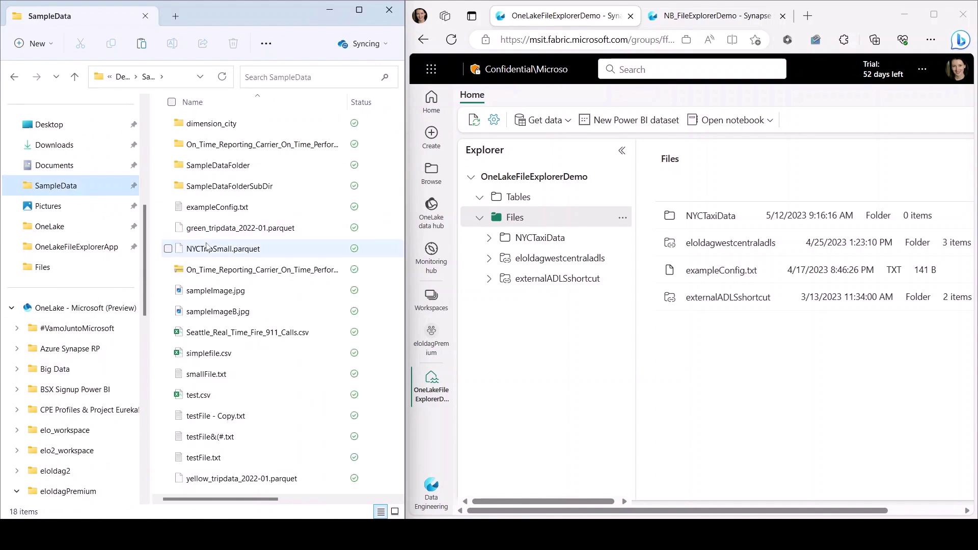
pyautogui.click(213, 252)
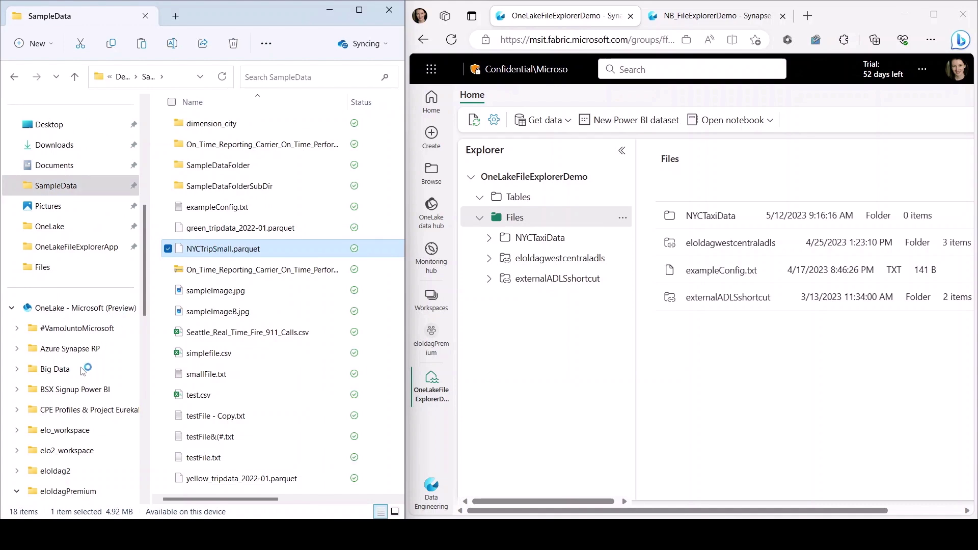
# Step: Paste NYCTripSmall.parquet into the lakehouse's NYCTaxiData folder
pyautogui.scroll(-3, 81, 372)
pyautogui.scroll(-3, 82, 372)
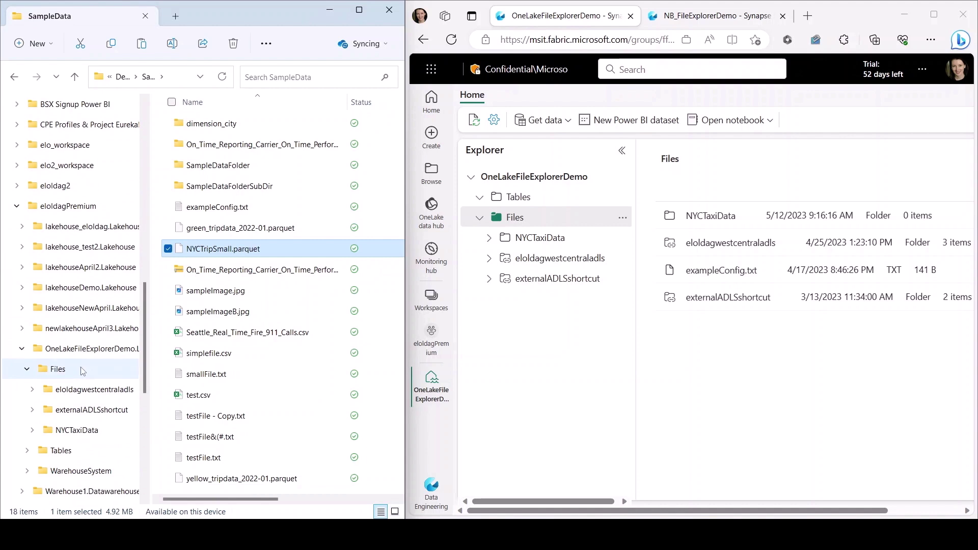
pyautogui.click(79, 433)
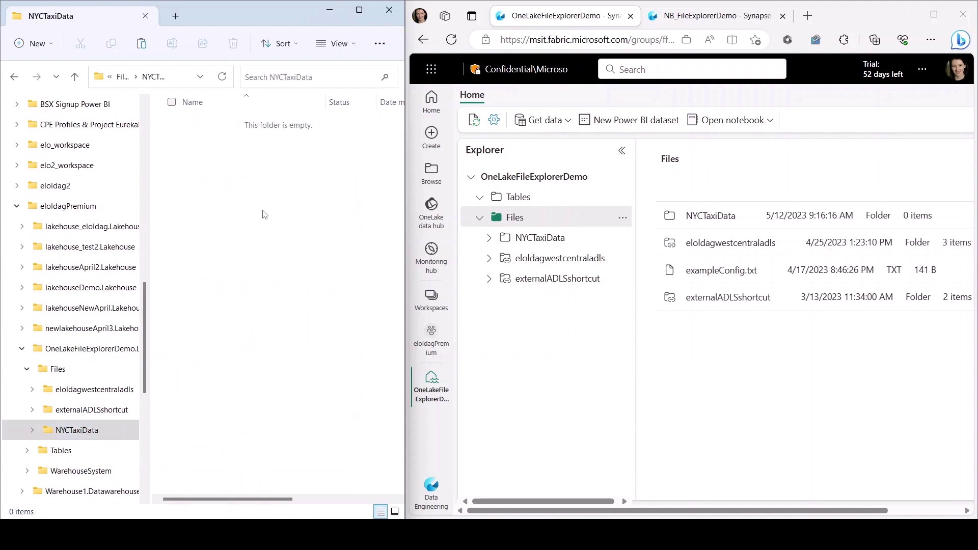
pyautogui.hotkey('ctrl', 'v')
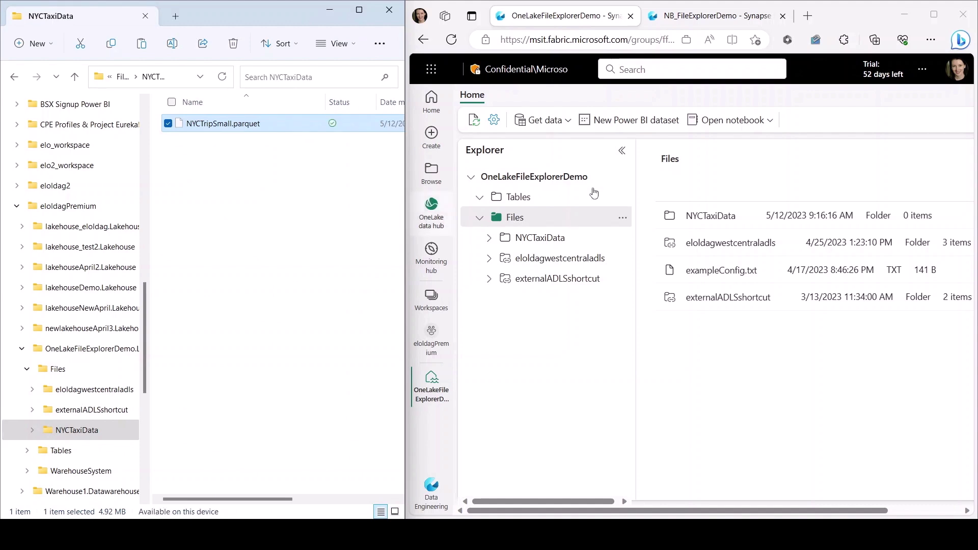
# Step: Refresh NYCTaxiData in Fabric to confirm NYCTripSmall.parquet, then switch to the NB_FileExplorerDemo notebook
pyautogui.click(709, 220)
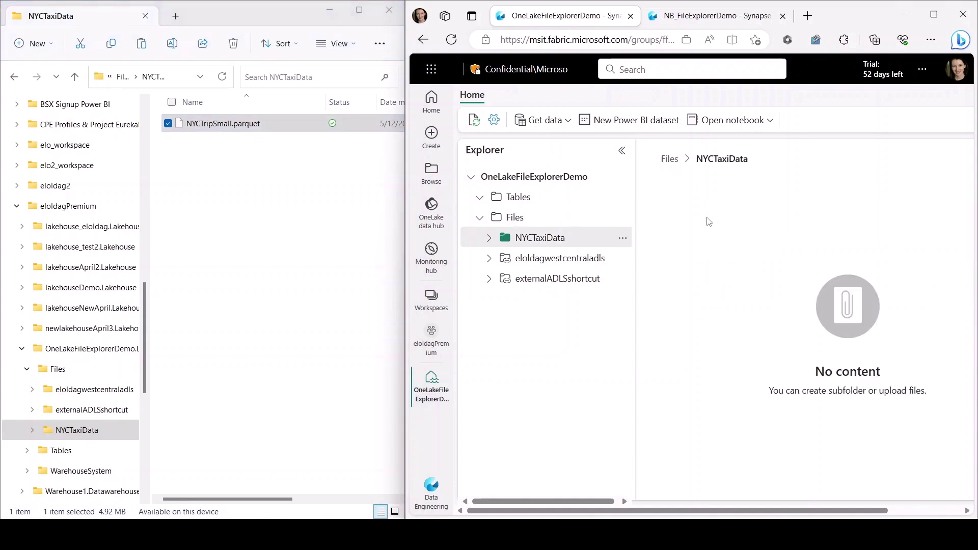
pyautogui.click(473, 121)
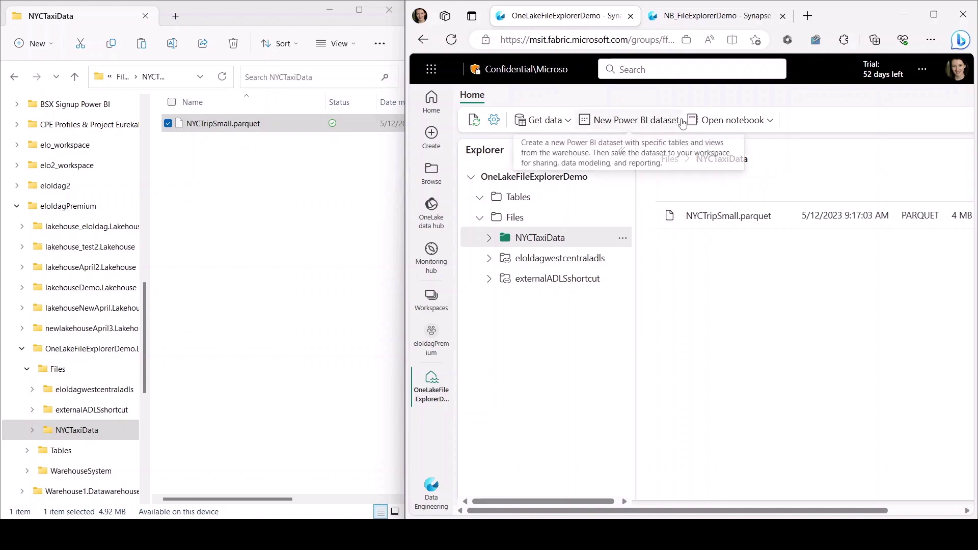
pyautogui.click(680, 16)
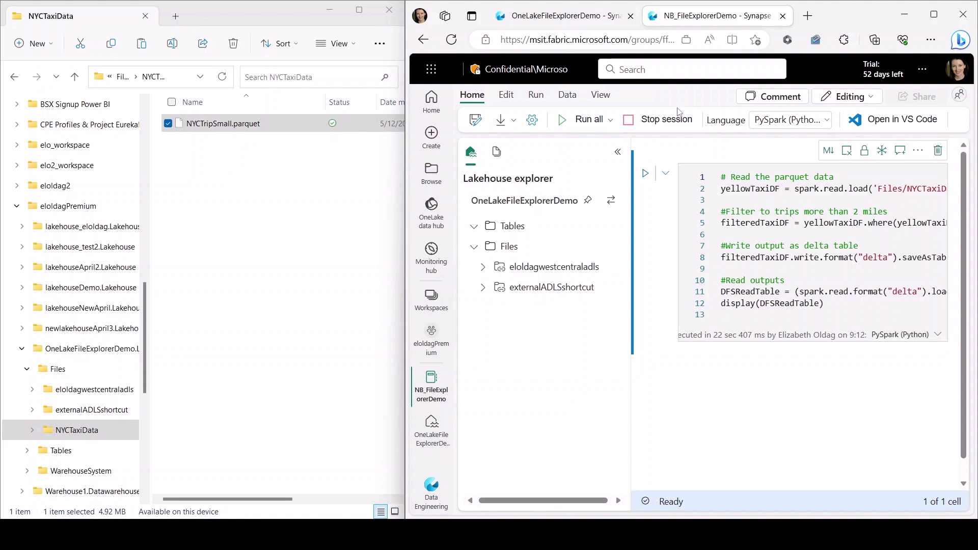
# Step: Run the notebook cell and refresh Tables so triptable appears
pyautogui.click(646, 174)
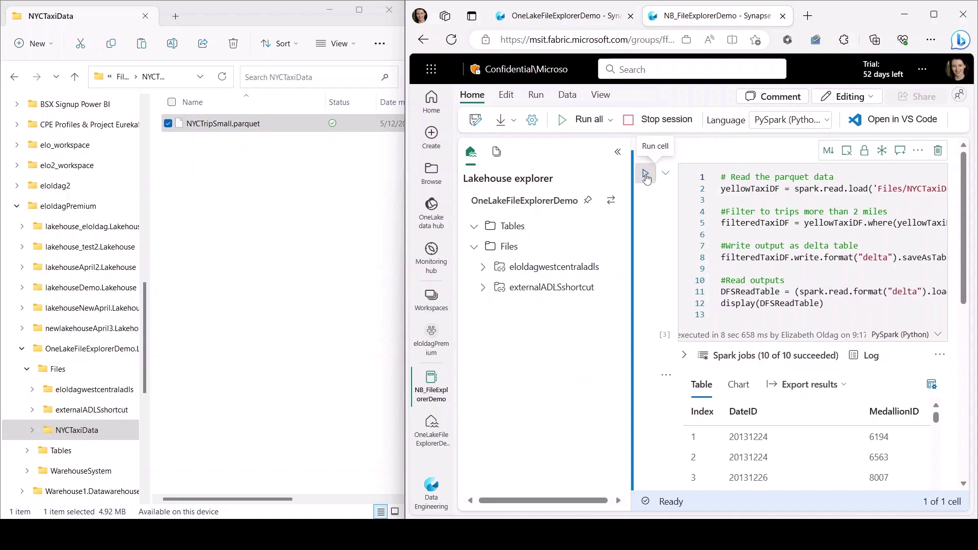
pyautogui.click(616, 226)
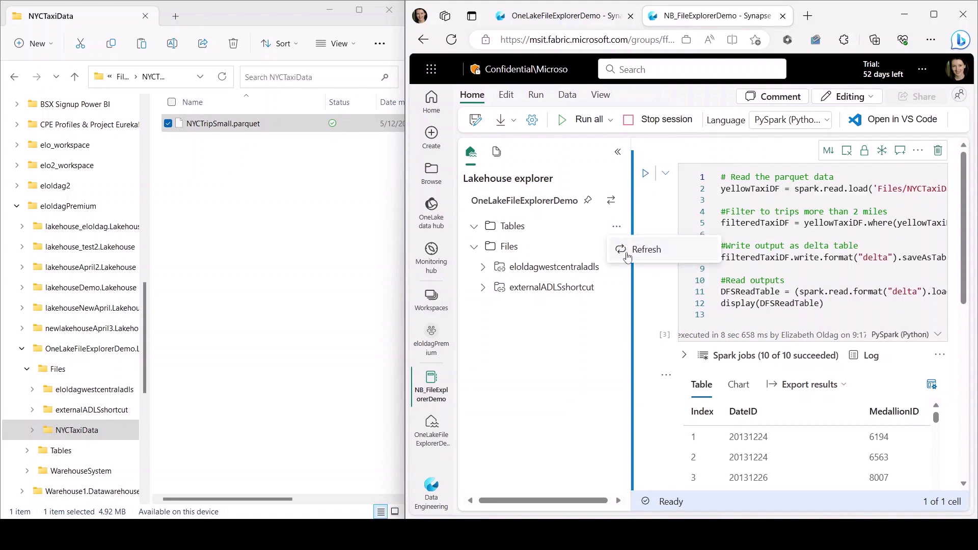
pyautogui.click(627, 254)
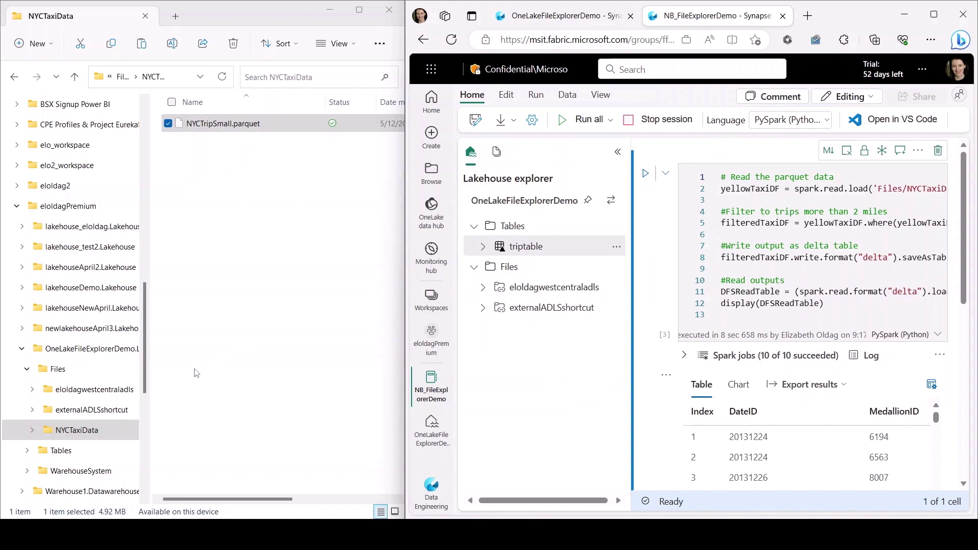
# Step: Sync the Tables folder from OneLake and open the triptable folder
pyautogui.click(59, 456)
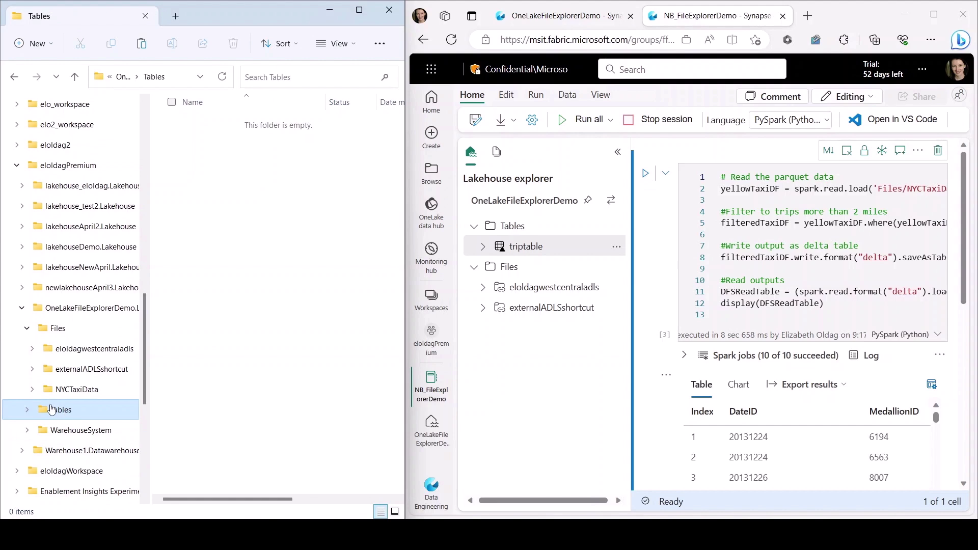
pyautogui.rightClick(52, 409)
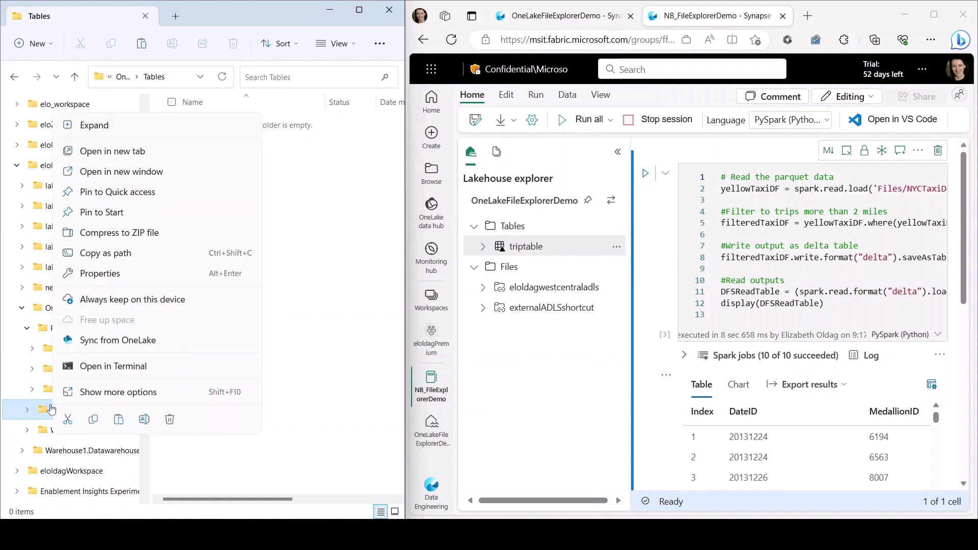
pyautogui.click(102, 340)
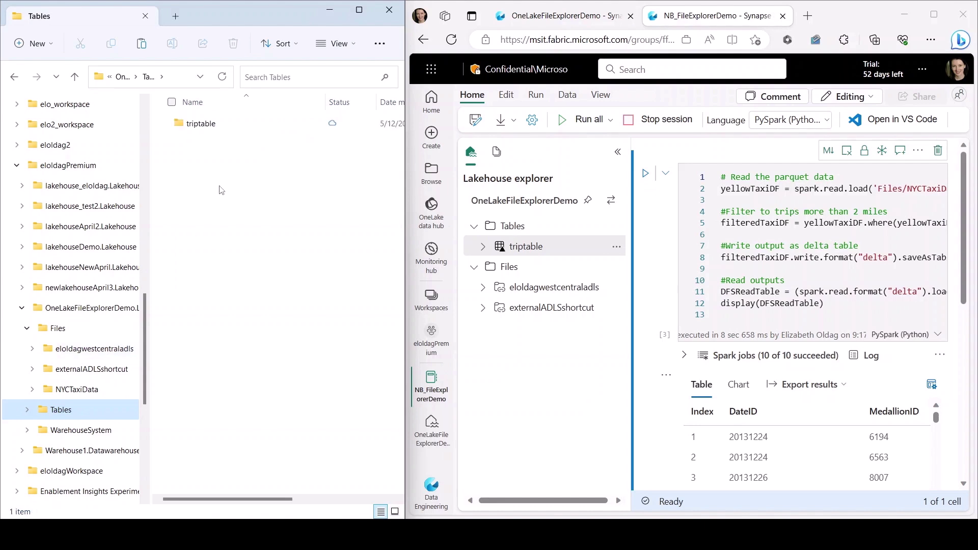
pyautogui.doubleClick(207, 125)
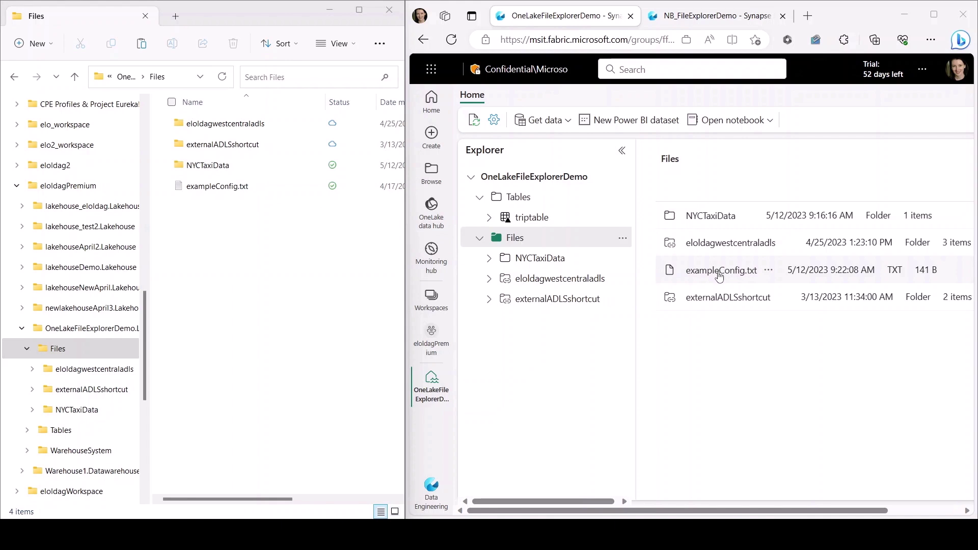
# Step: Preview exampleConfig.txt from the lakehouse Files list
pyautogui.click(720, 271)
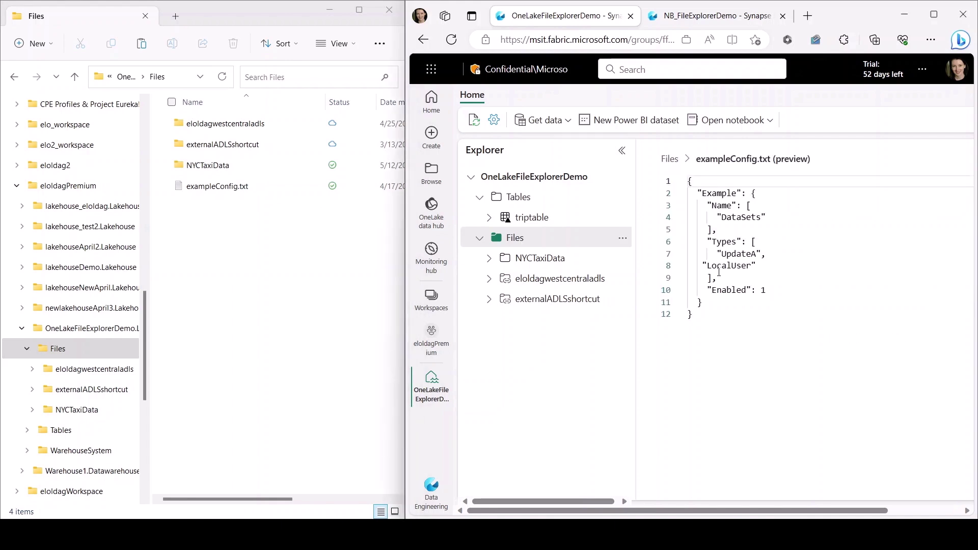
# Step: Open exampleConfig.txt in Notepad and change UpdateA to UpdateB
pyautogui.doubleClick(207, 188)
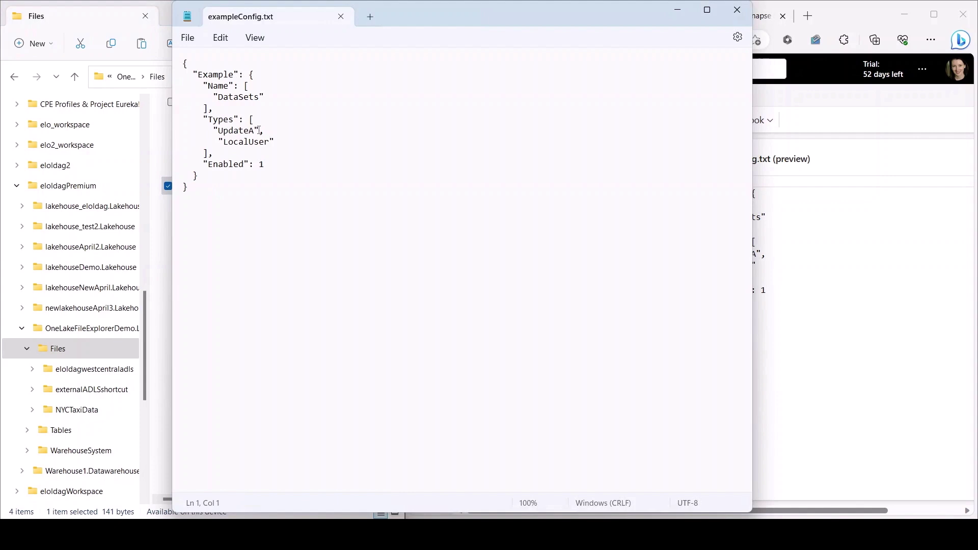
pyautogui.click(254, 131)
pyautogui.press('BackSpace')
pyautogui.write('B')
# Step: Refresh the lakehouse Files listing and preview exampleConfig.txt to confirm it now shows UpdateB
pyautogui.click(677, 10)
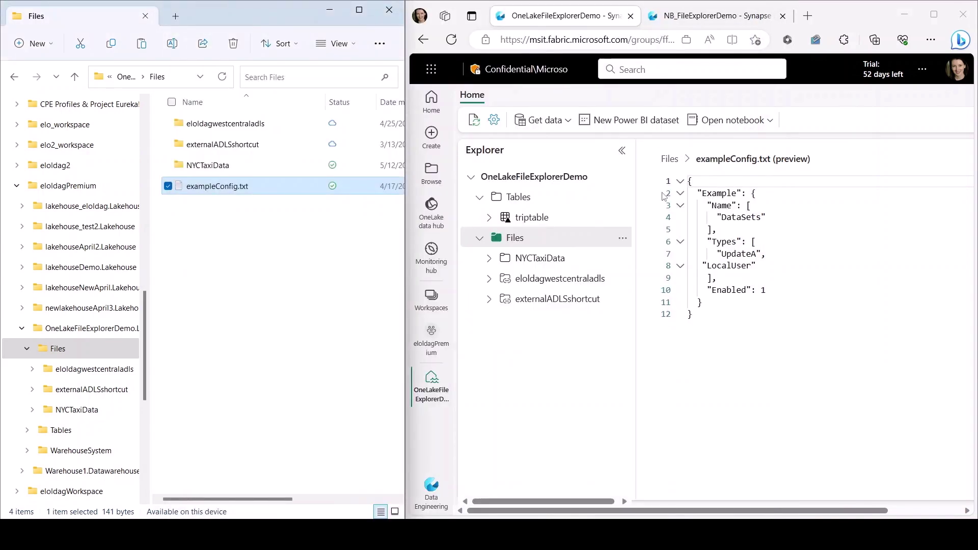
pyautogui.click(555, 238)
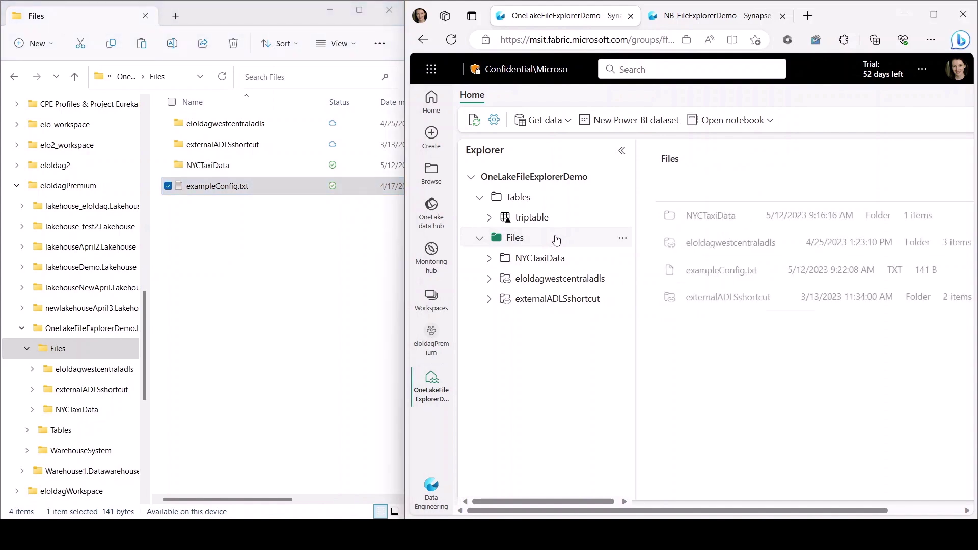
pyautogui.click(478, 126)
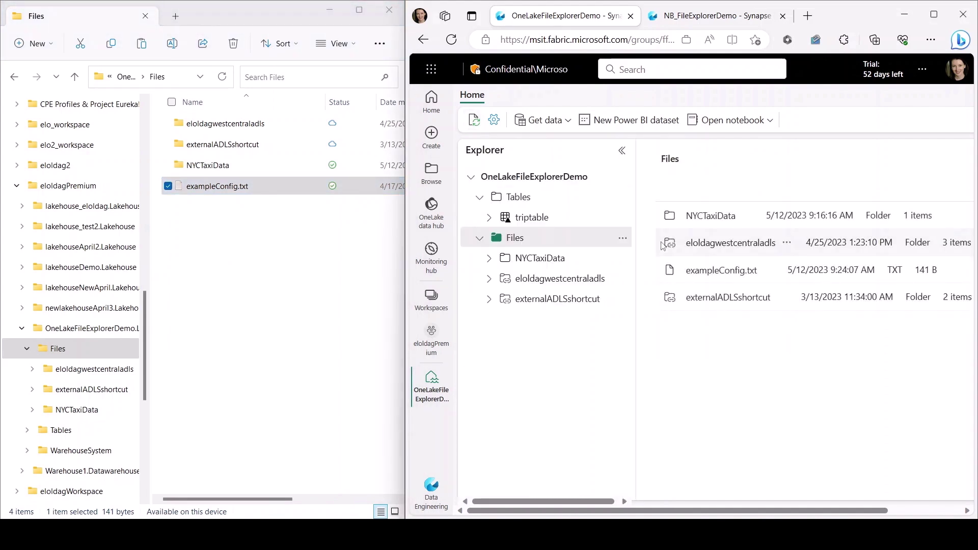
pyautogui.click(722, 272)
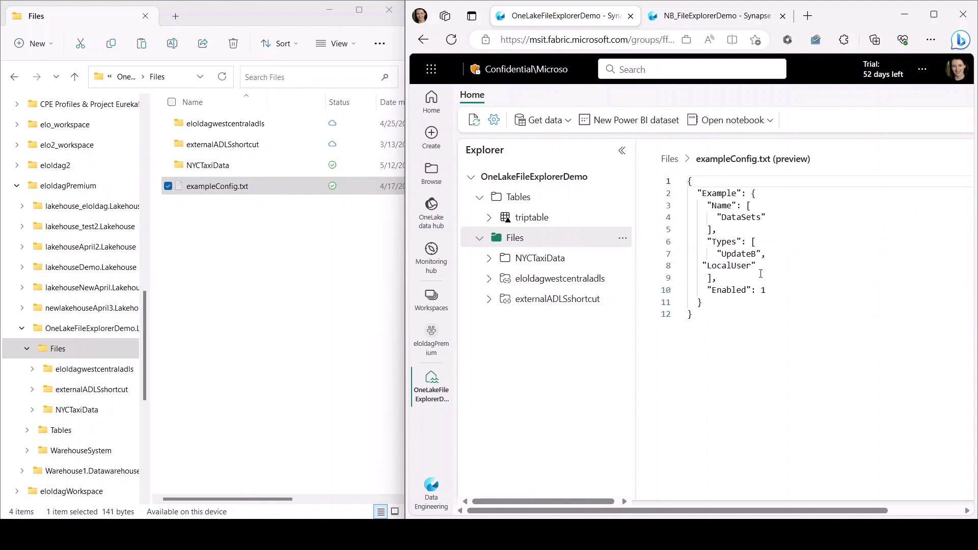